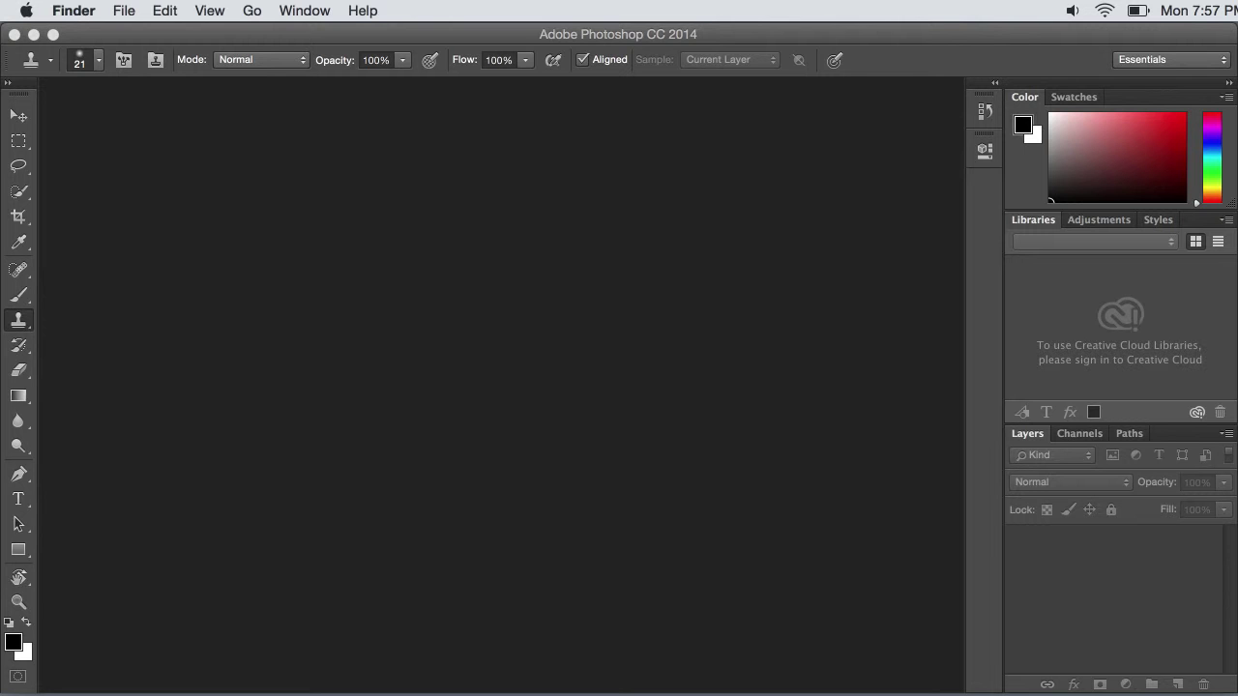
Step: Open img431.tif and crop it to a rectangular selection of the picture area, removing the white border
left_click_drag(1194, 692, 1194, 609)
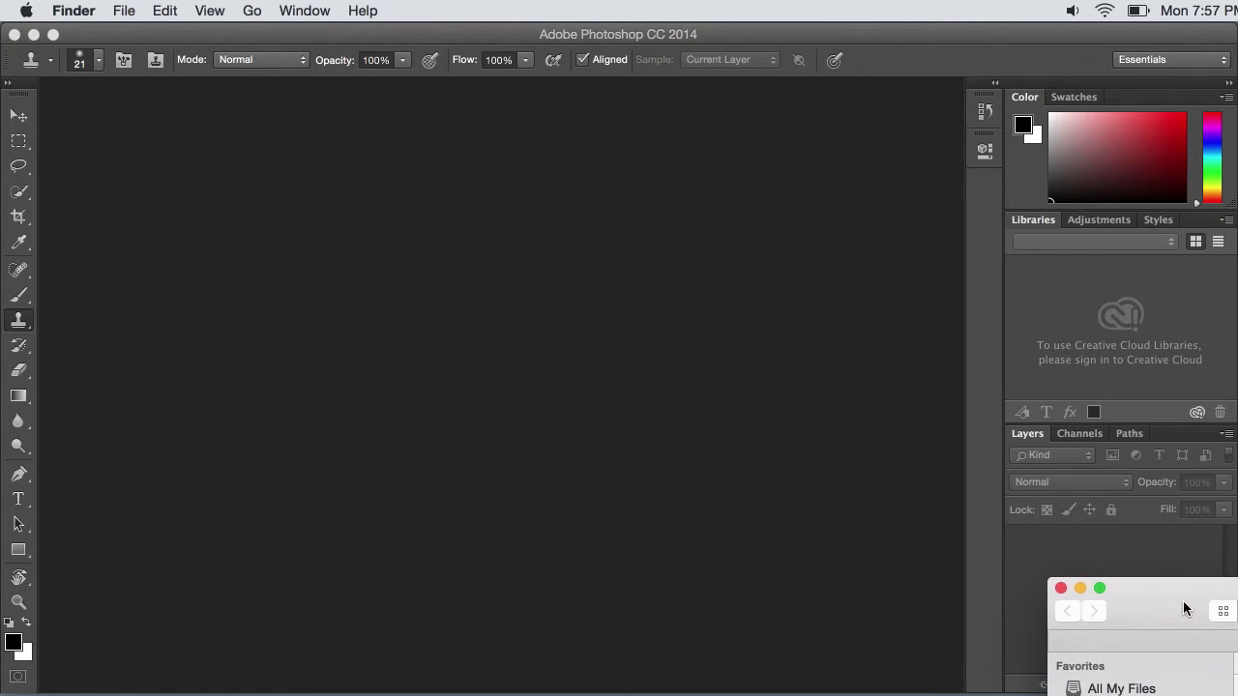
left_click_drag(1225, 687, 411, 386)
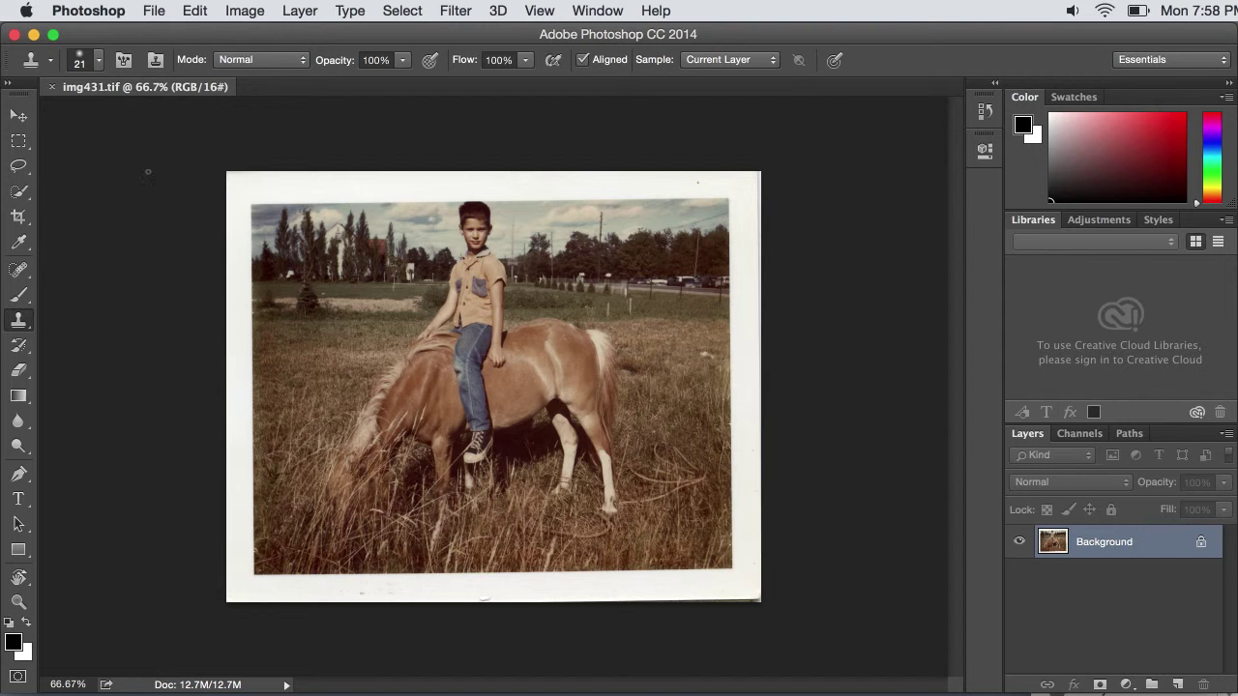
left_click(20, 142)
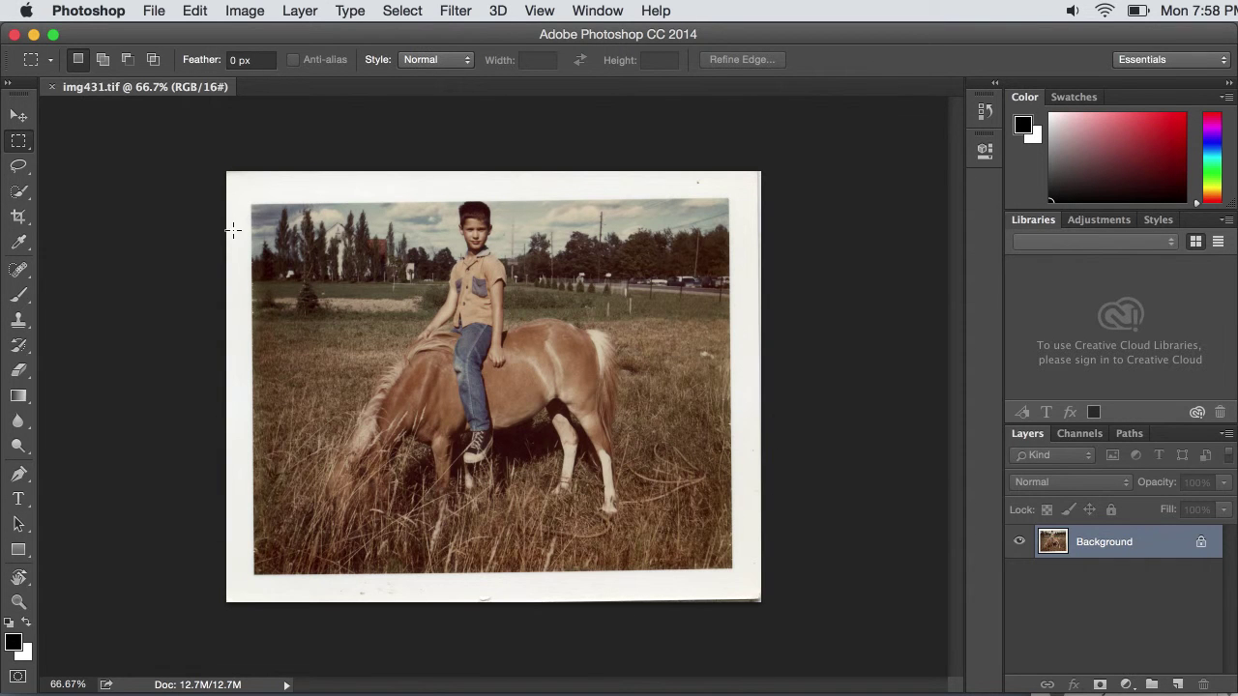
left_click_drag(251, 204, 729, 570)
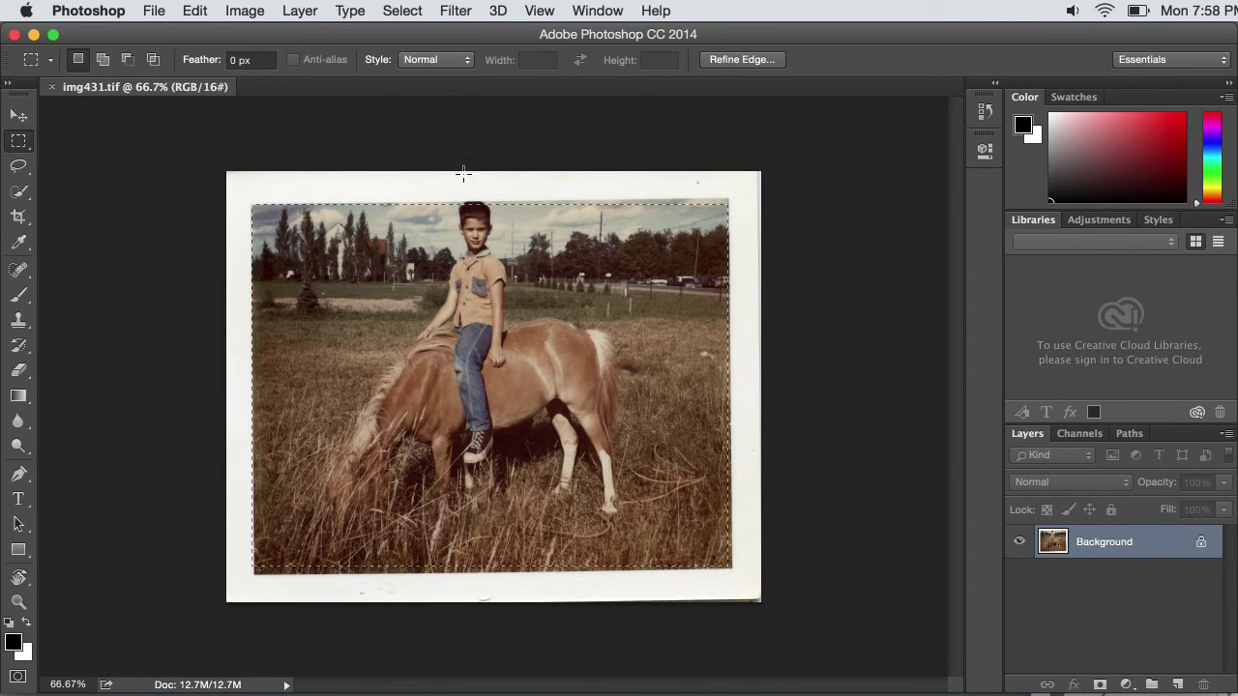
left_click(245, 10)
left_click(258, 211)
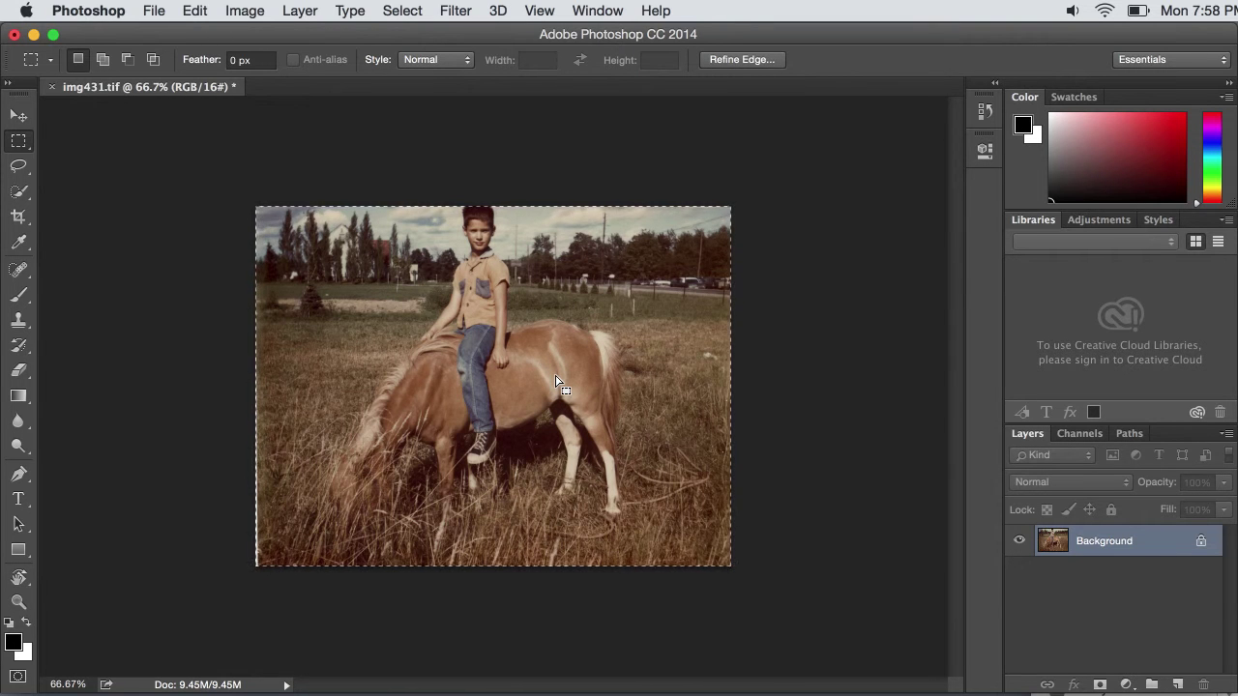
Step: Resize the cropped photo to a width of 400 pixels, keeping its proportions
key("super+alt+i")
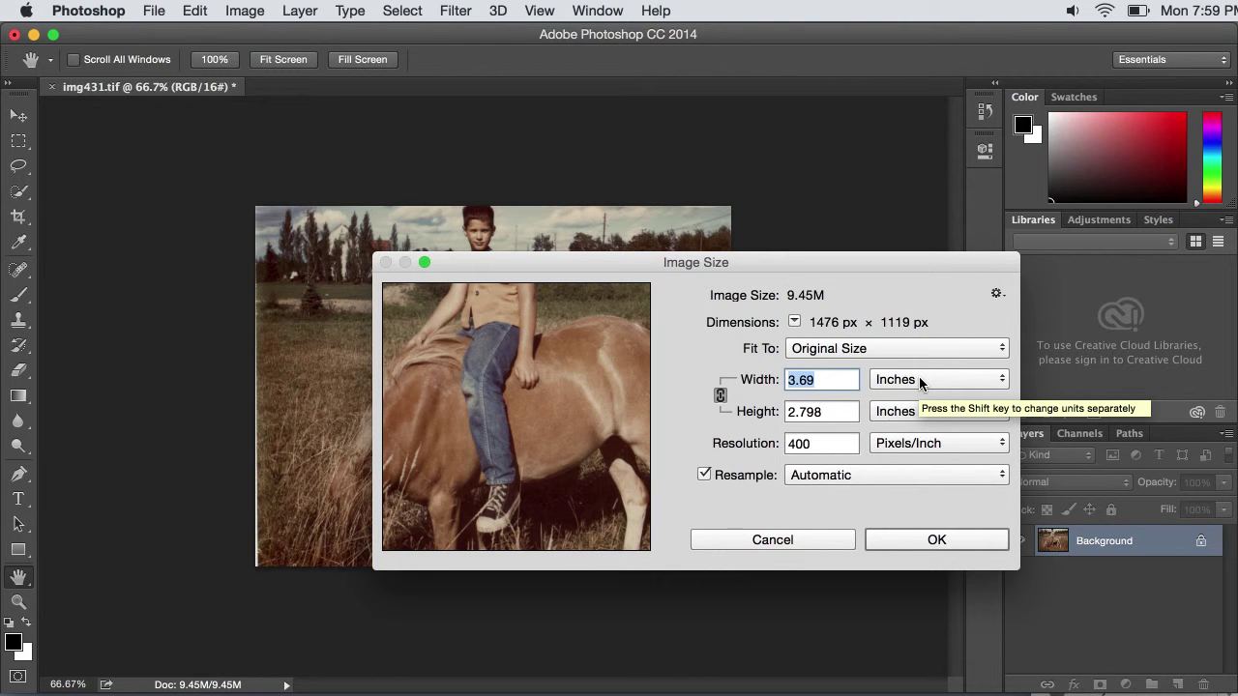
left_click(920, 384)
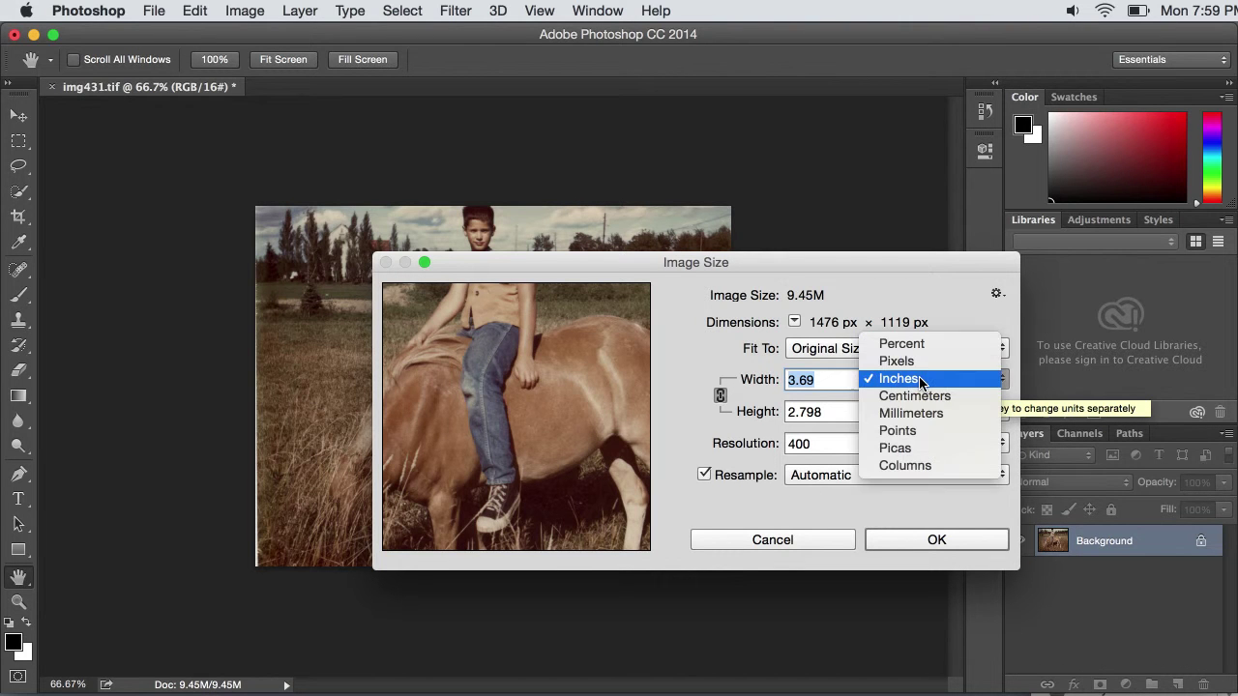
left_click(917, 357)
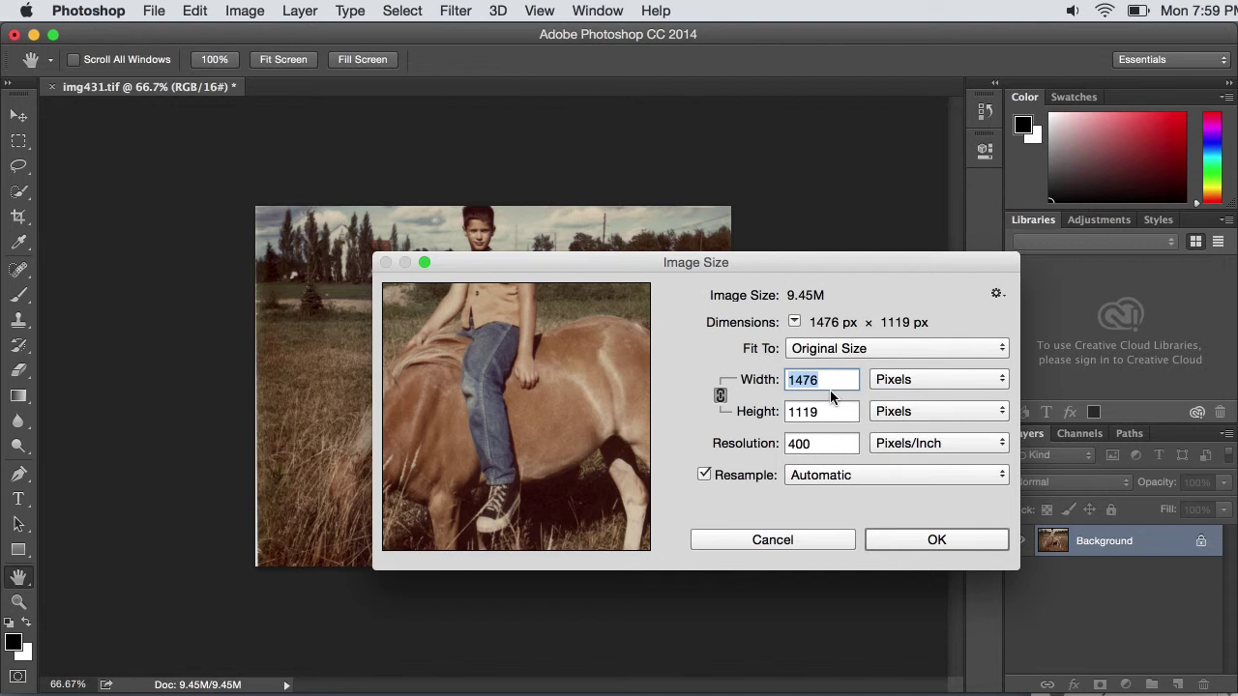
type("400")
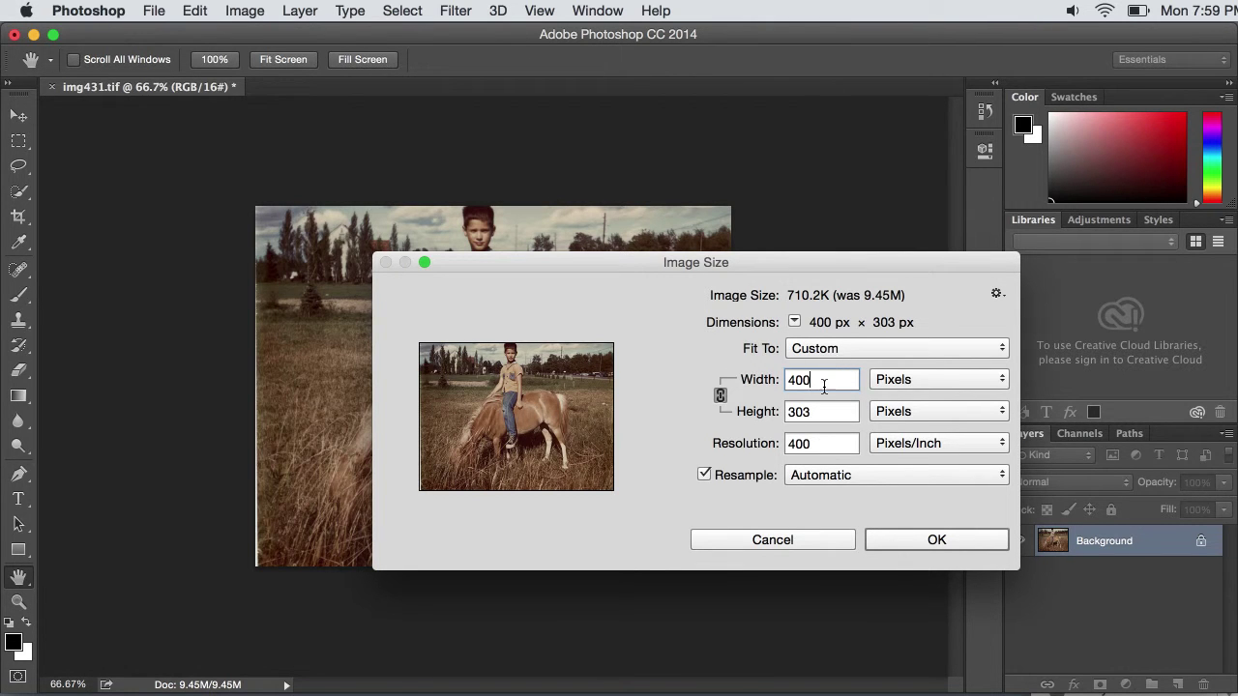
left_click(934, 540)
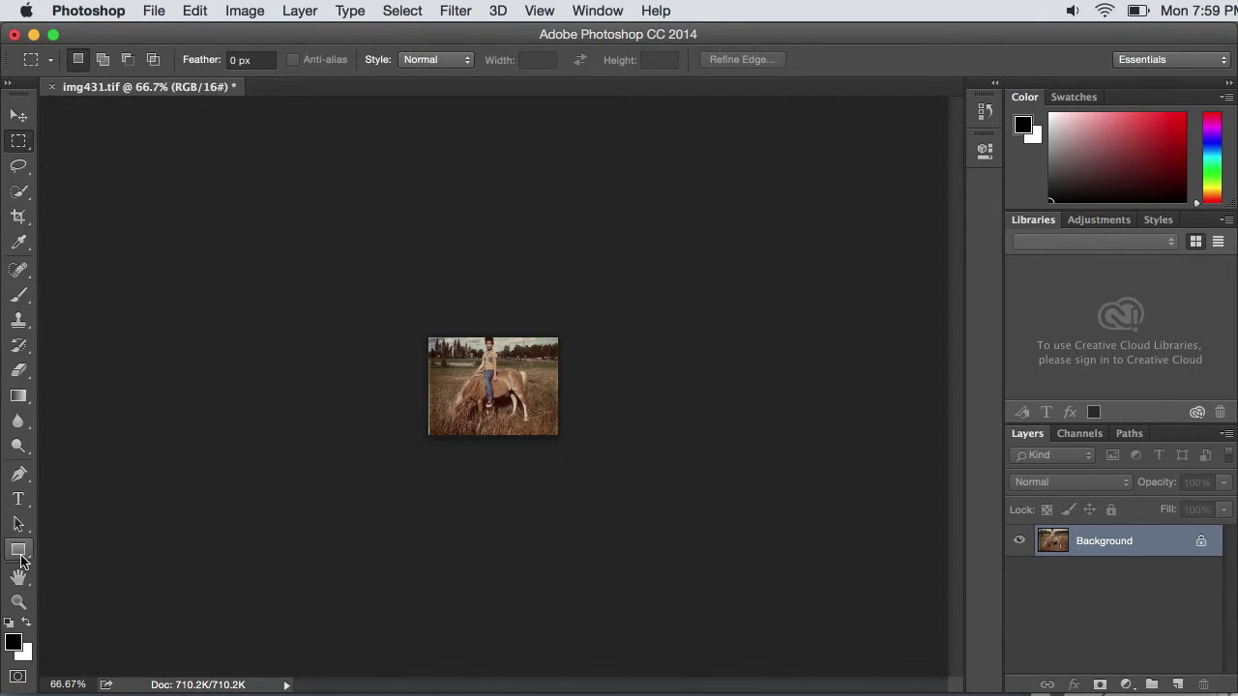
Step: Start a Save for Web export of the resized photo
left_click(18, 602)
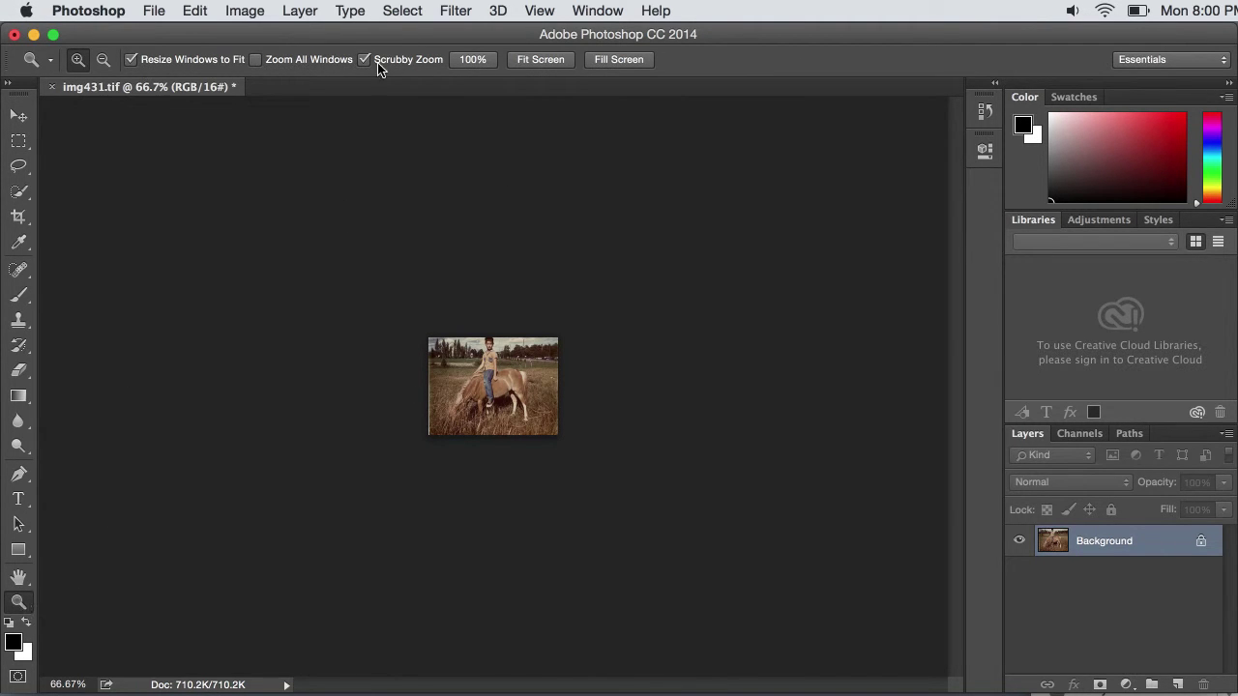
left_click(472, 59)
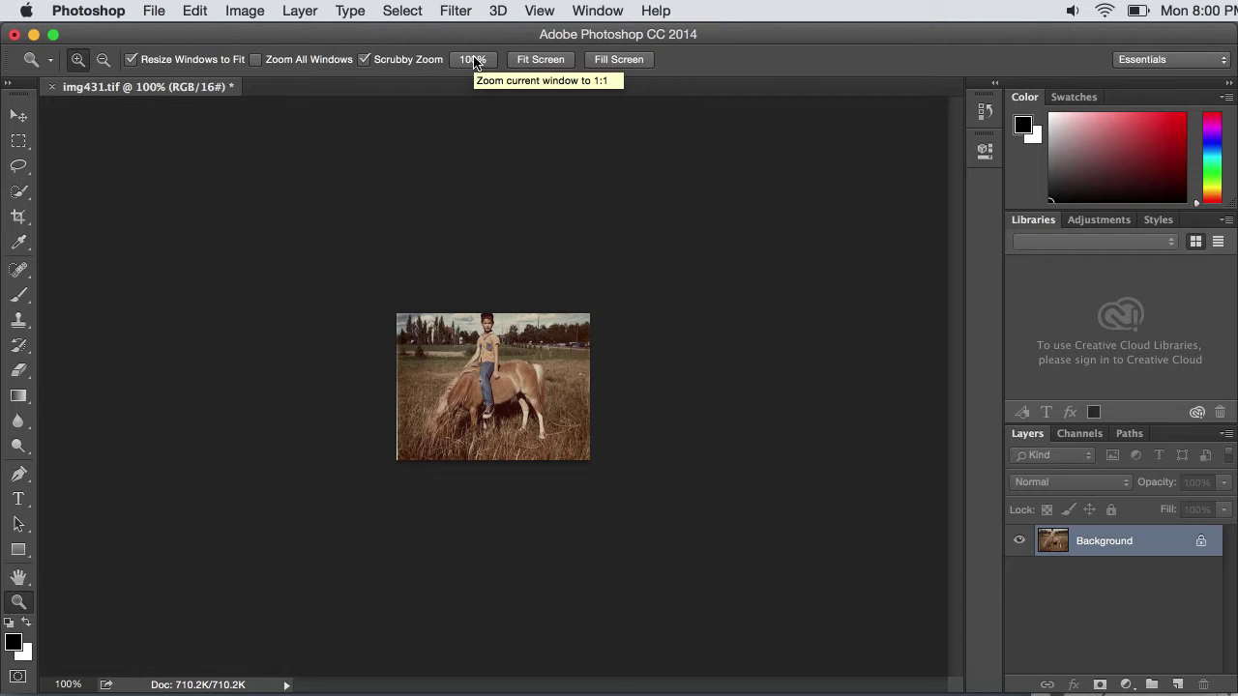
left_click(542, 64)
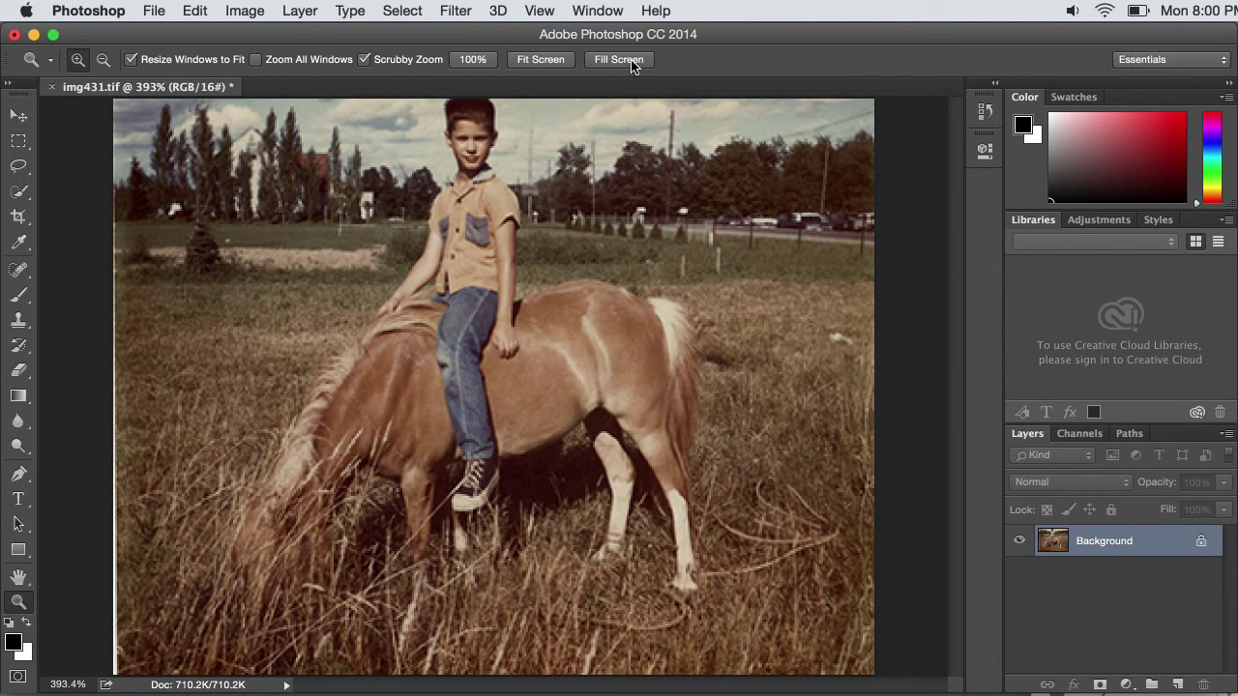
left_click(483, 66)
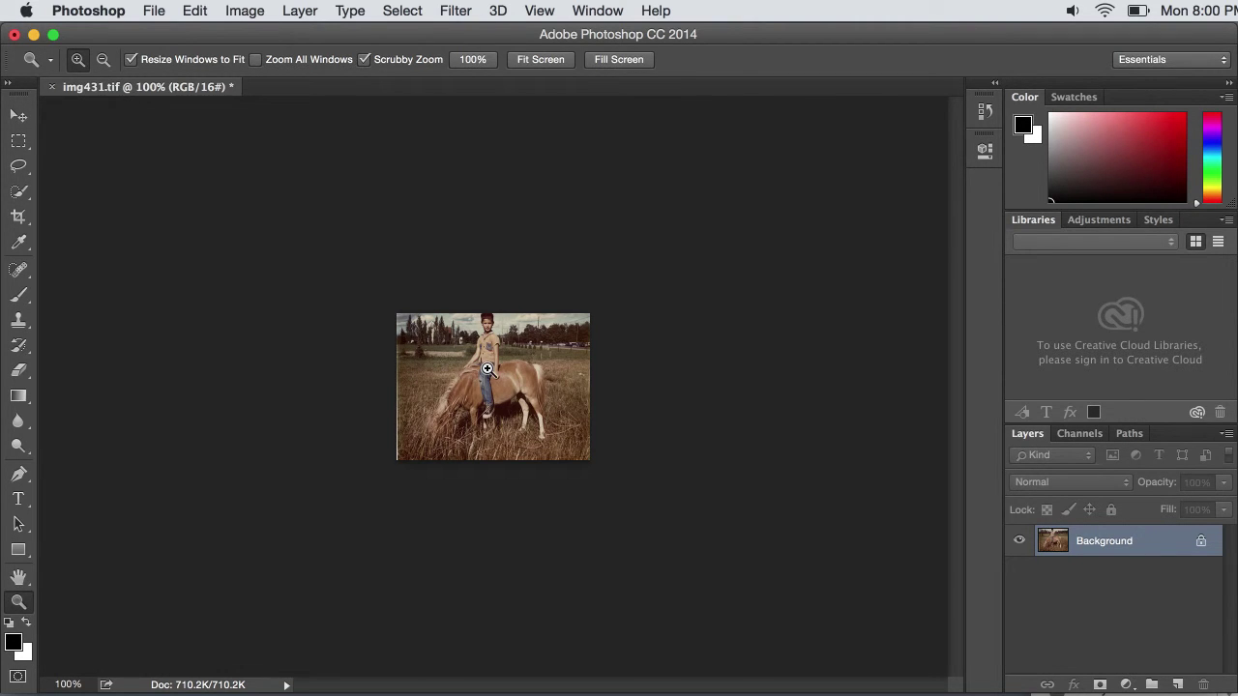
left_click(155, 14)
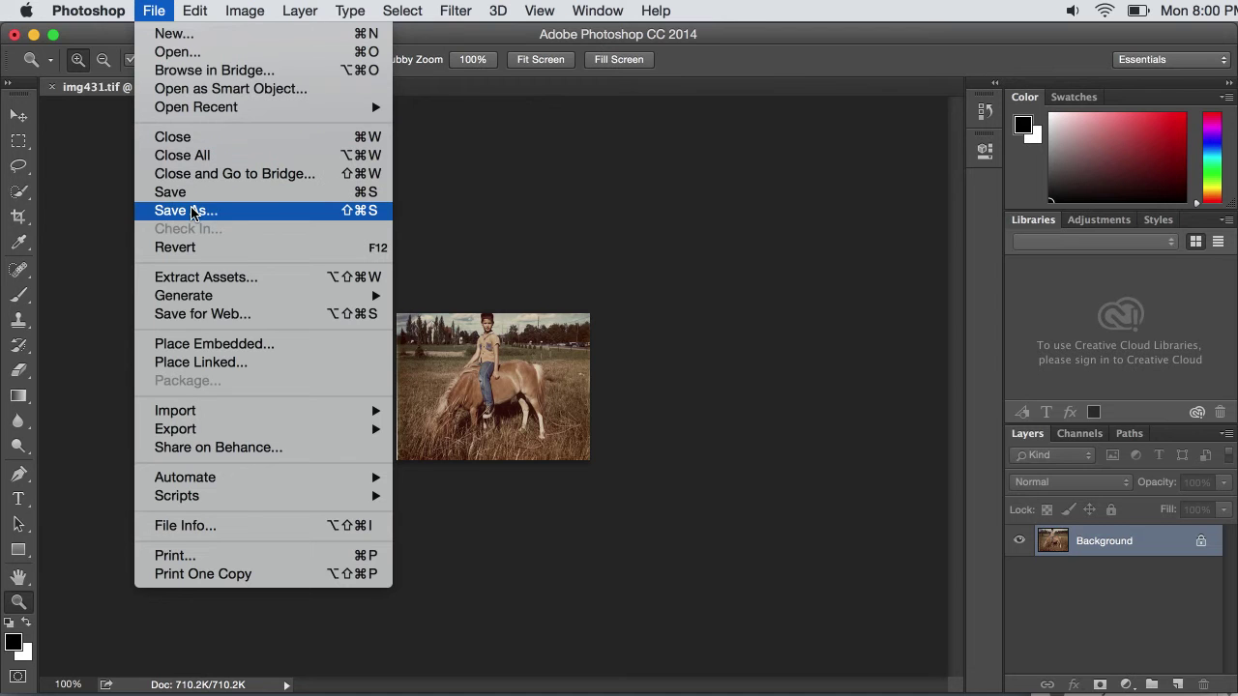
left_click(197, 318)
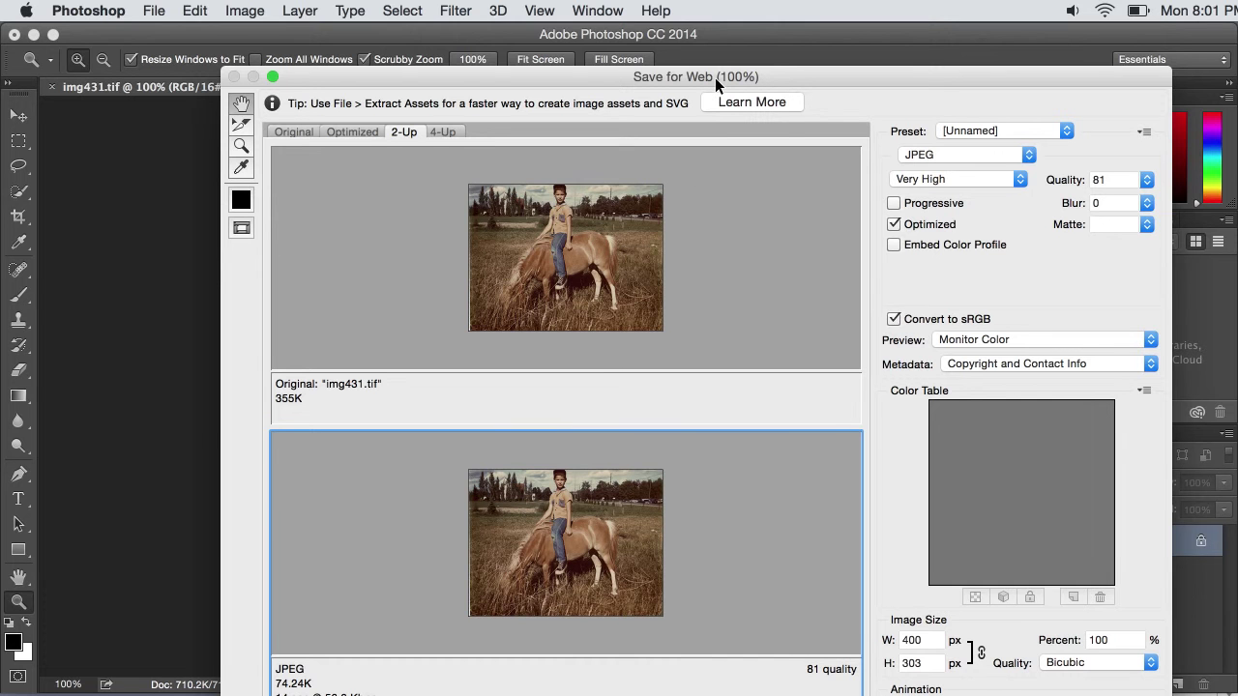
left_click_drag(715, 77, 703, 34)
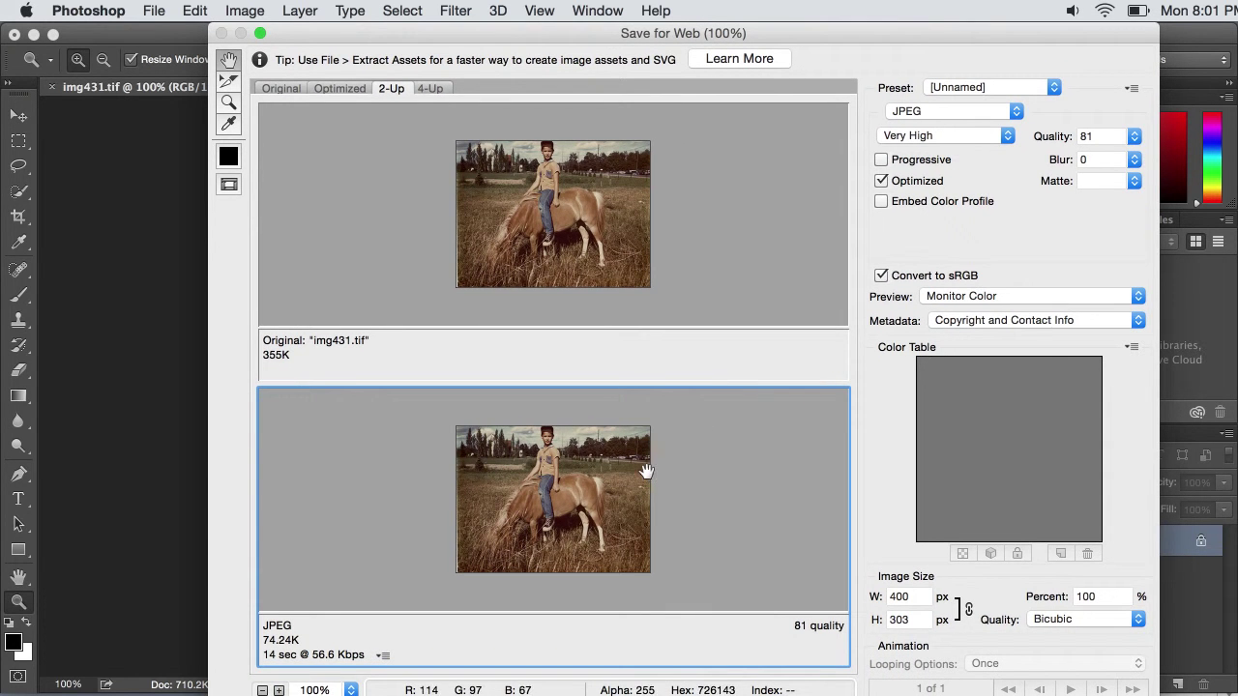
Step: Try the GIF format for the export and compare its preview with the original at 200%
left_click(1015, 114)
left_click(904, 95)
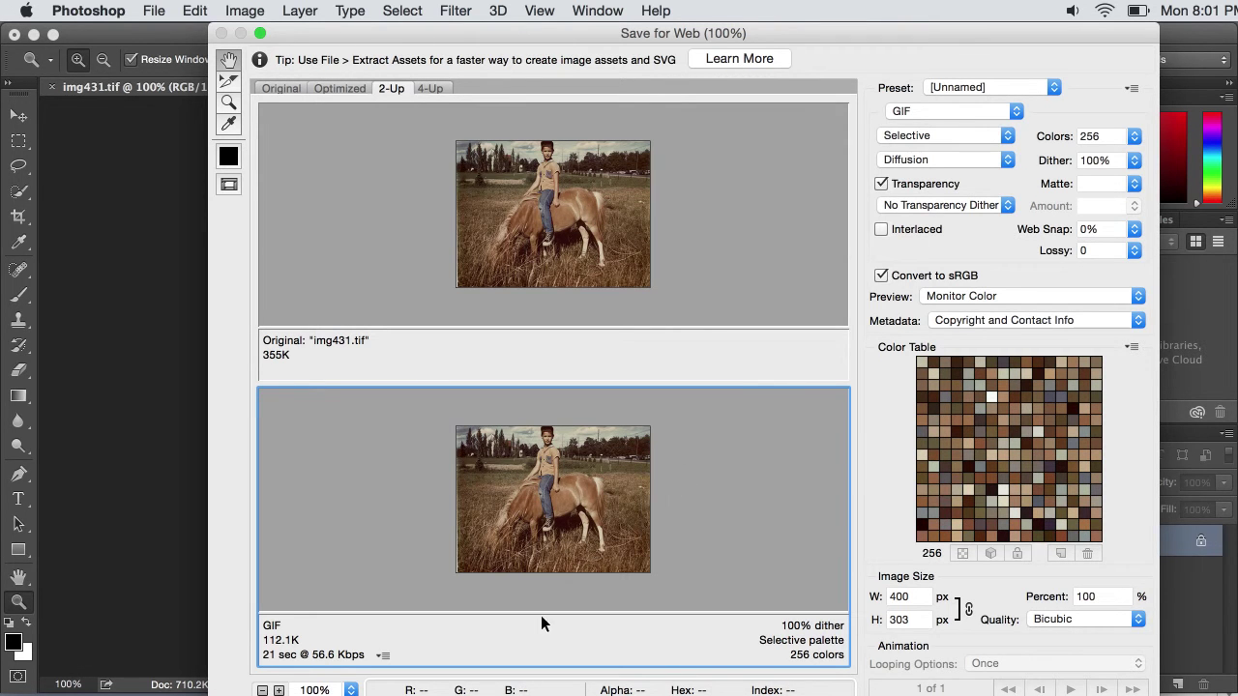
left_click(351, 689)
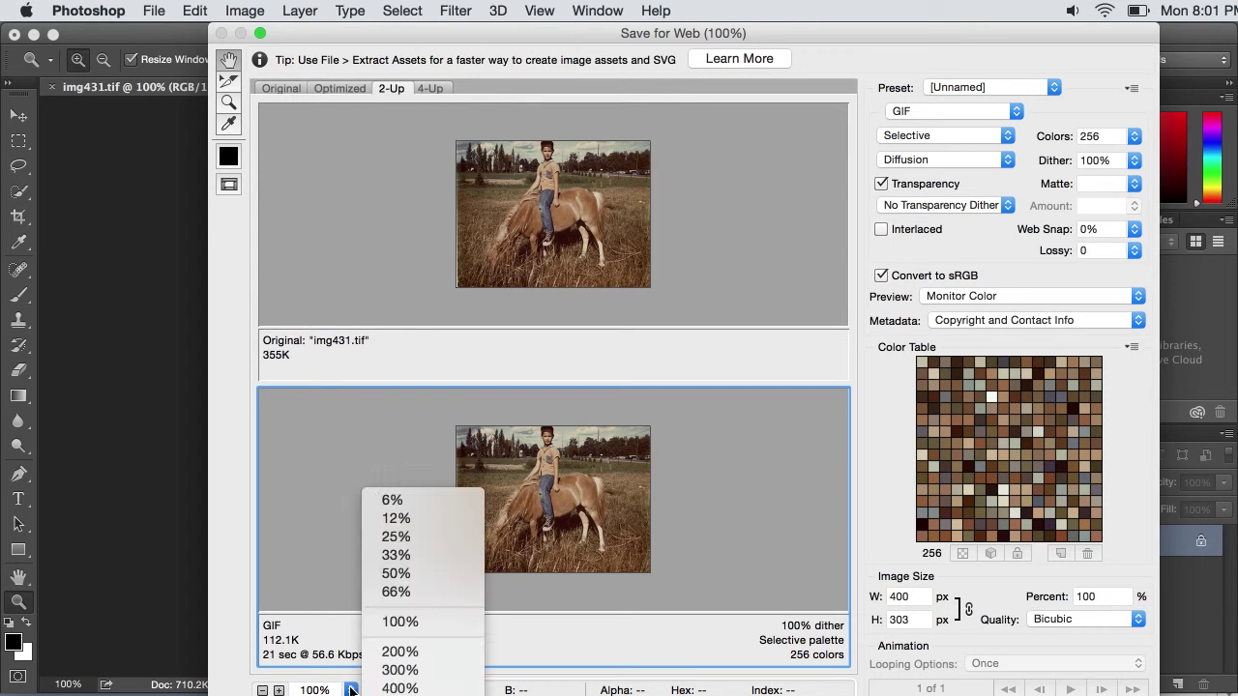
left_click(406, 653)
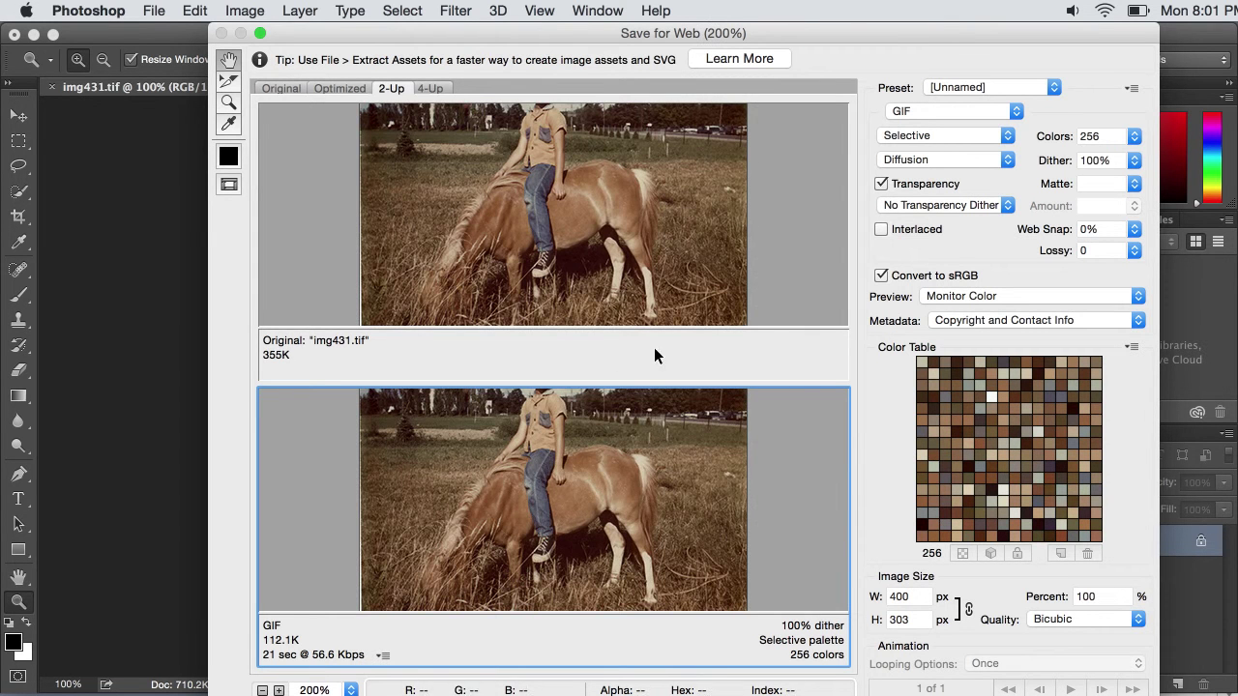
left_click_drag(661, 518, 554, 564)
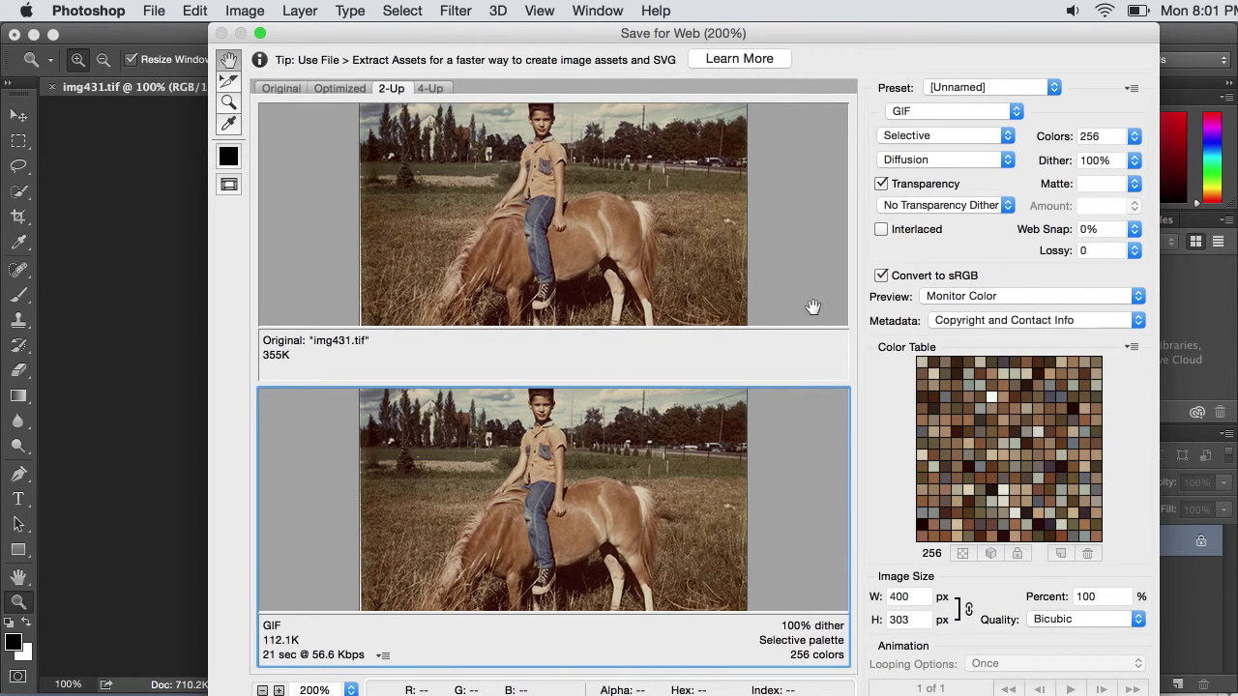
Step: Set the export format to JPEG and save the optimized image as img431.jpg on the Desktop
left_click(1014, 112)
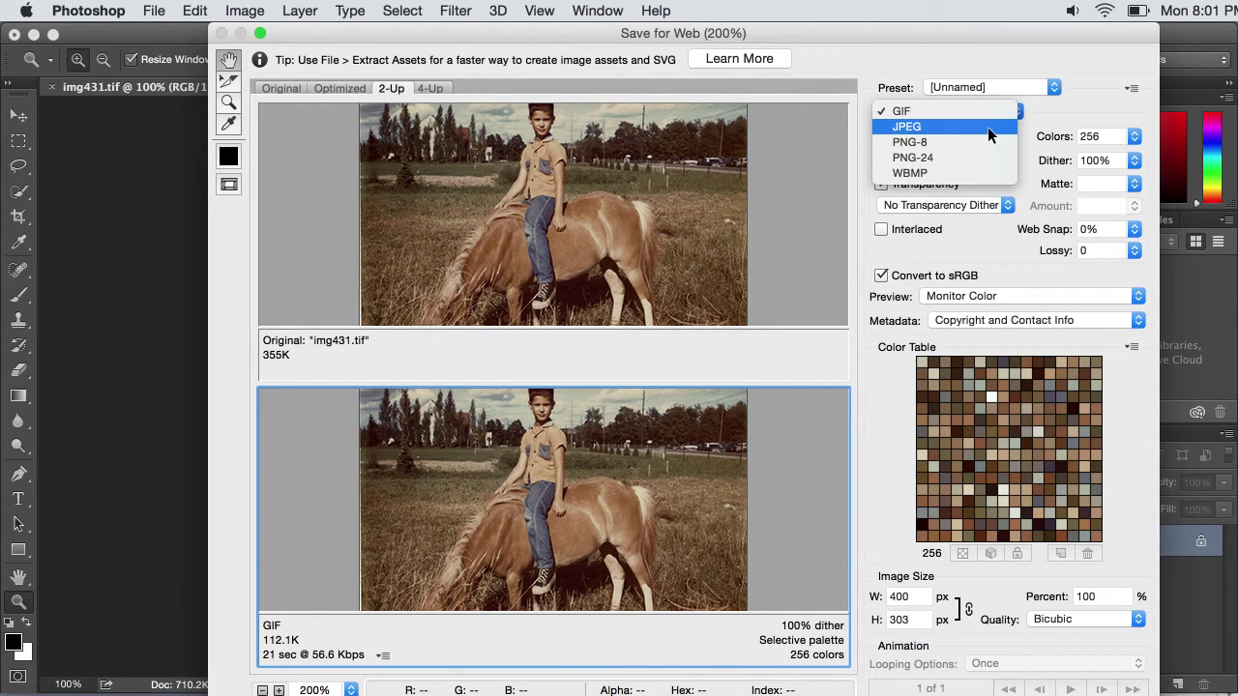
left_click(988, 128)
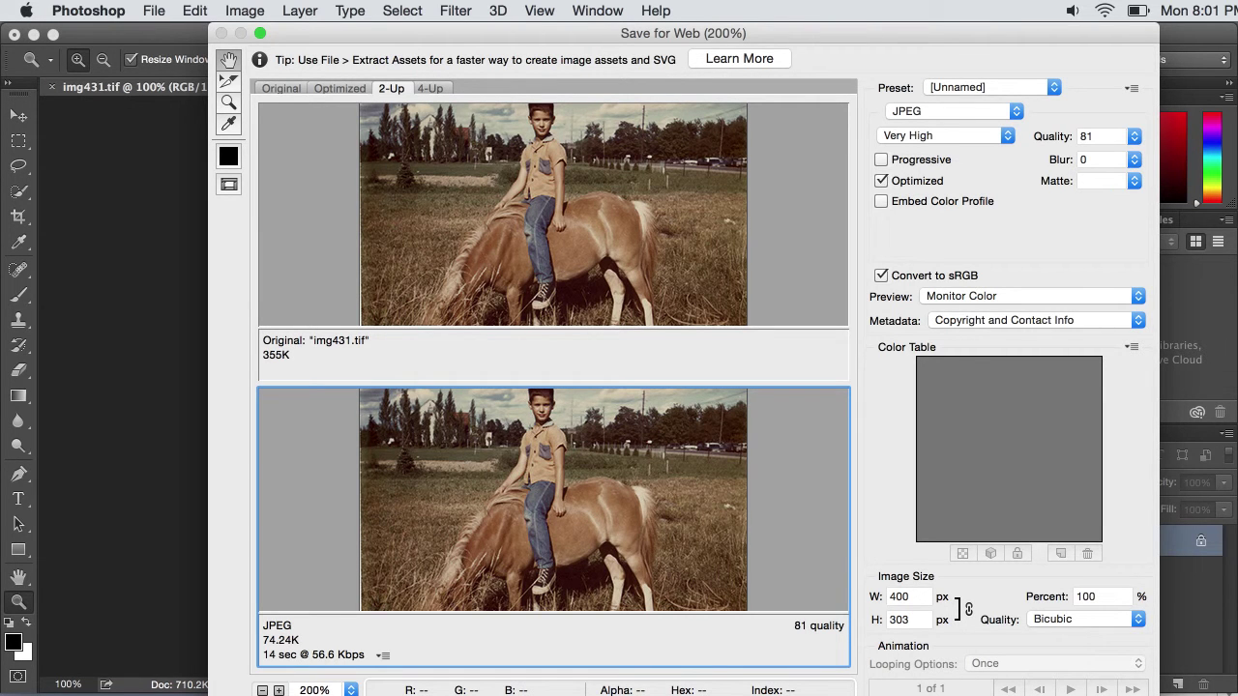
key("Return")
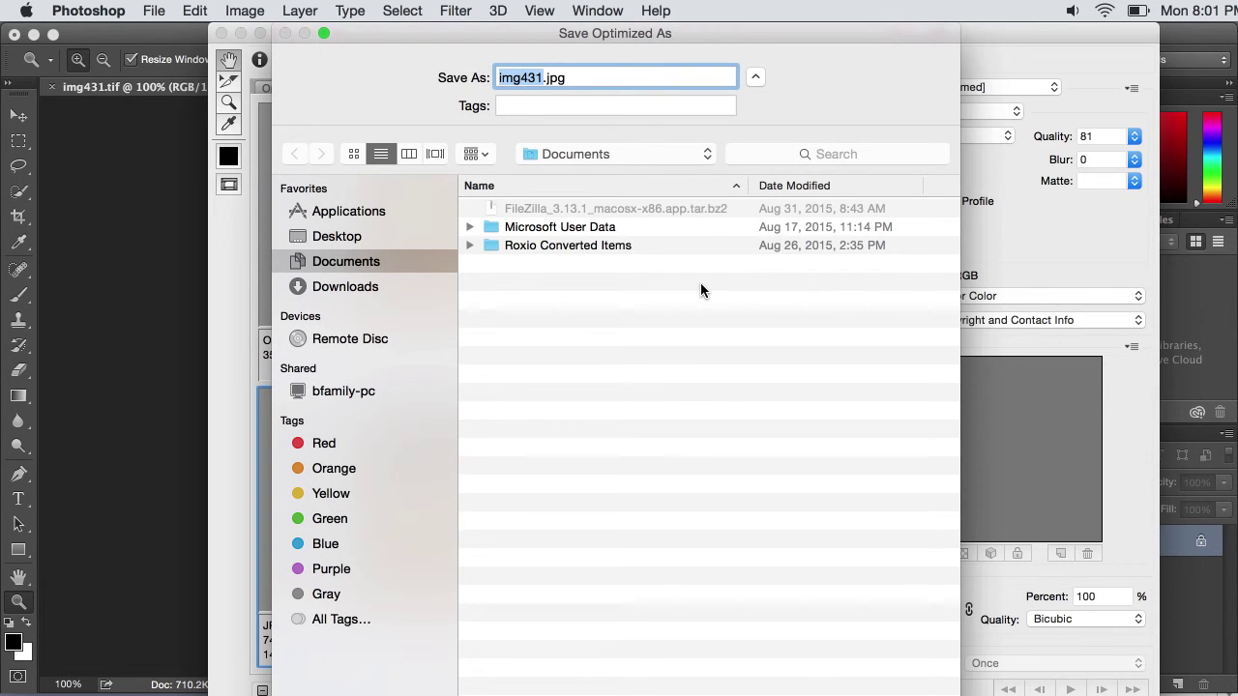
left_click(388, 238)
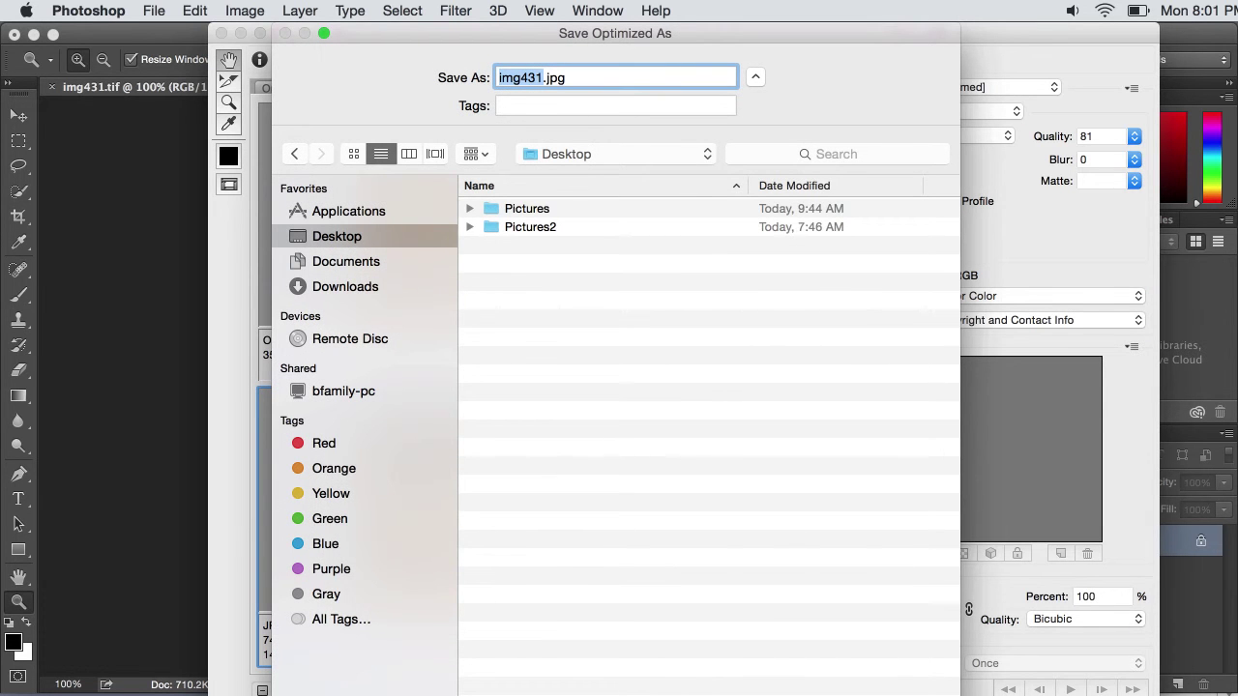
key("Return")
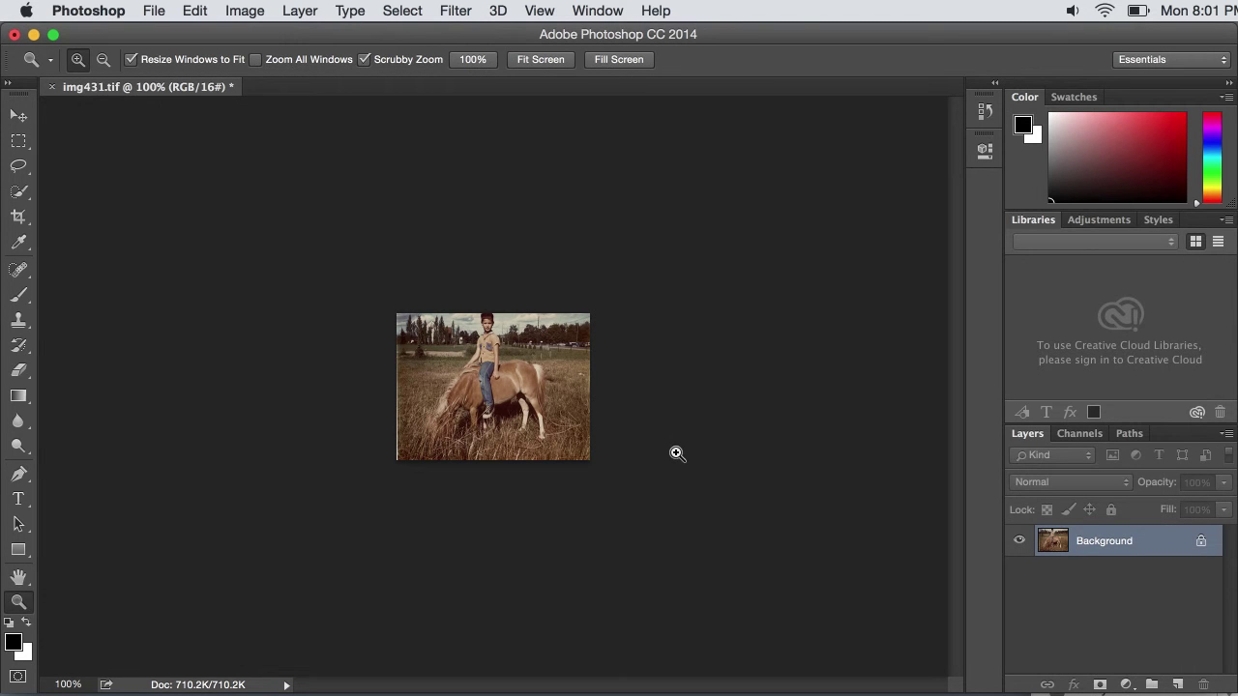
Step: Close img431.tif without saving its changes and open img486.tif
left_click(53, 88)
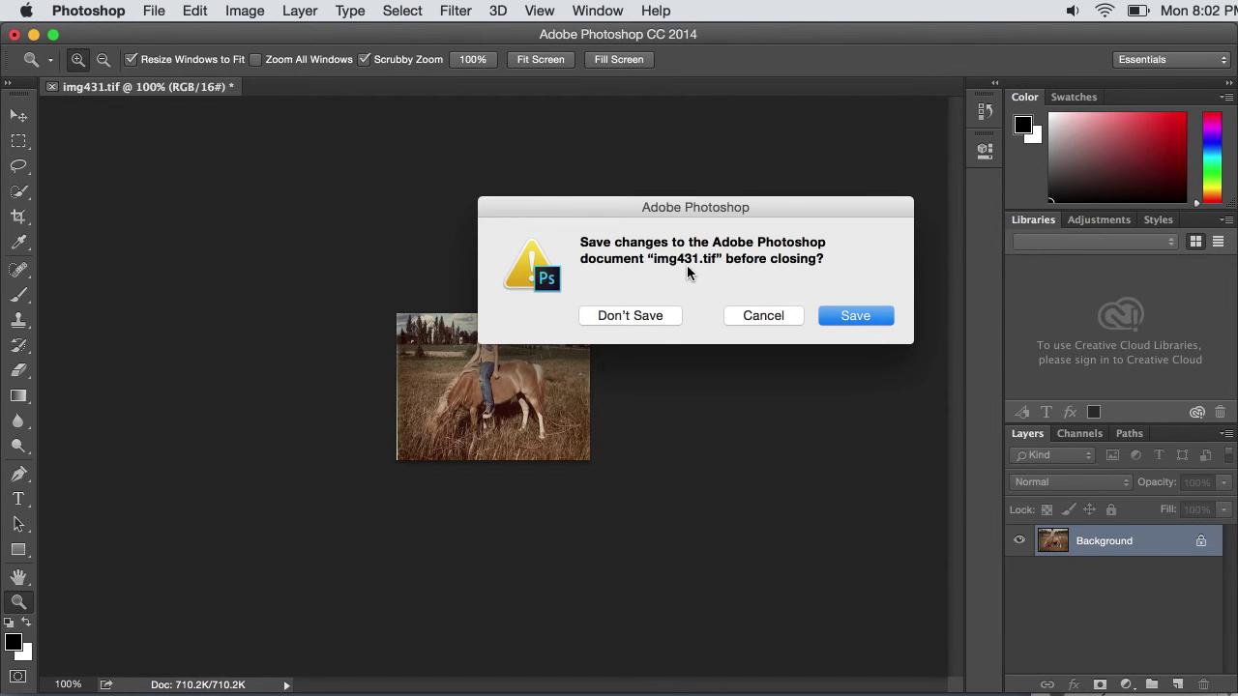
left_click(650, 317)
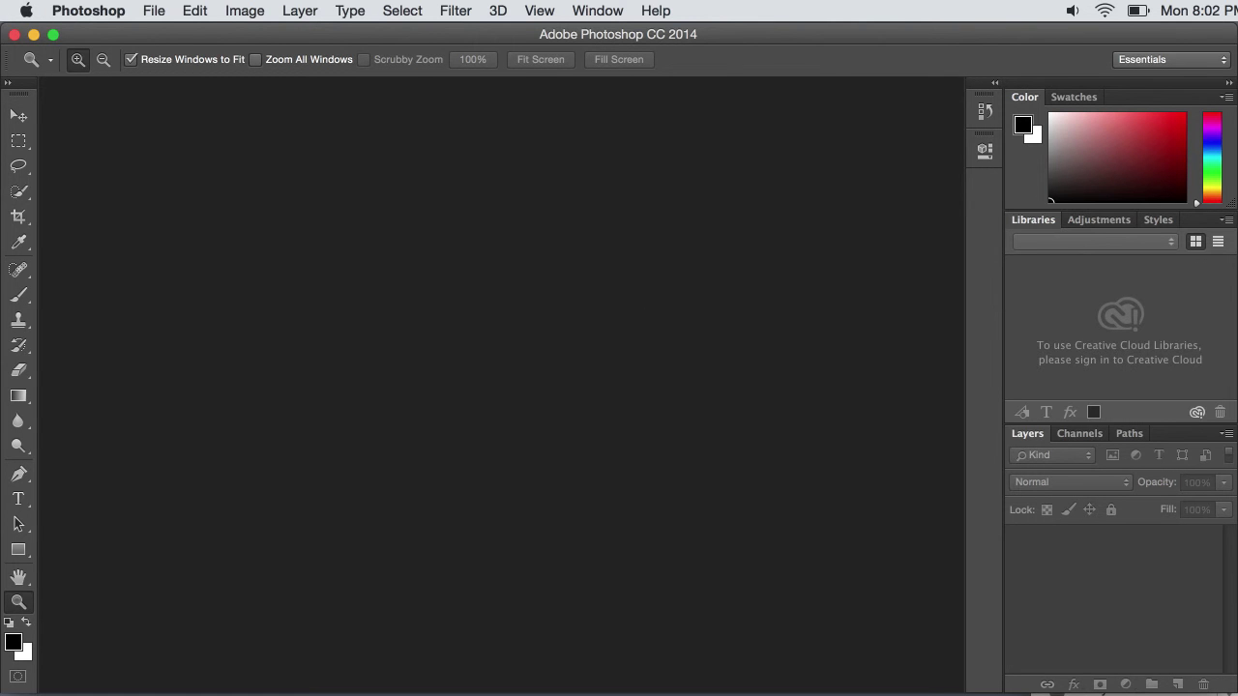
left_click_drag(429, 398, 421, 362)
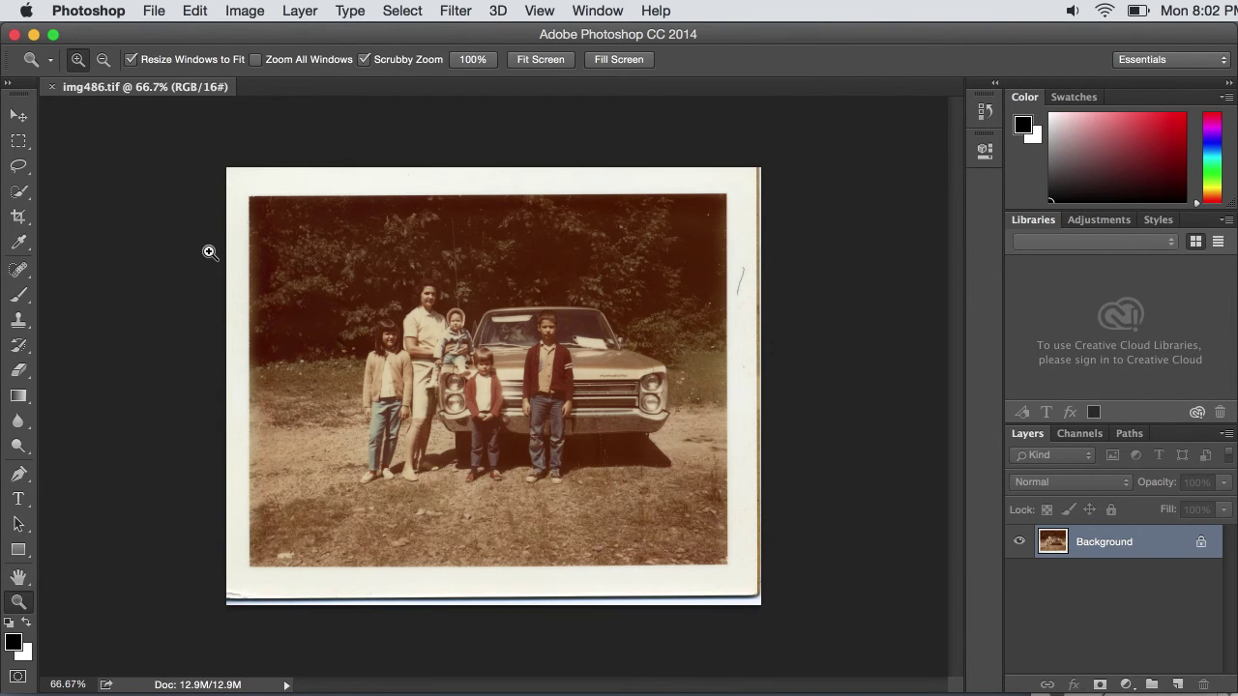
Step: Crop the white border off the family car photo with the Crop tool
left_click(21, 223)
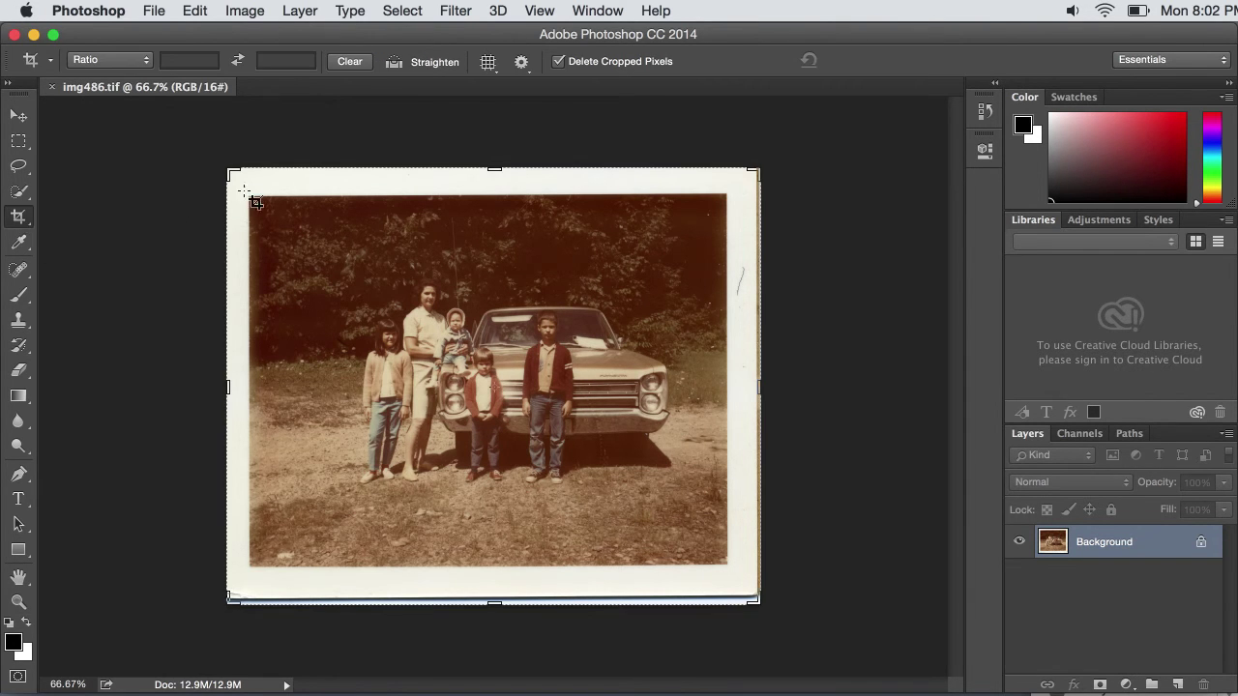
left_click_drag(228, 172, 239, 186)
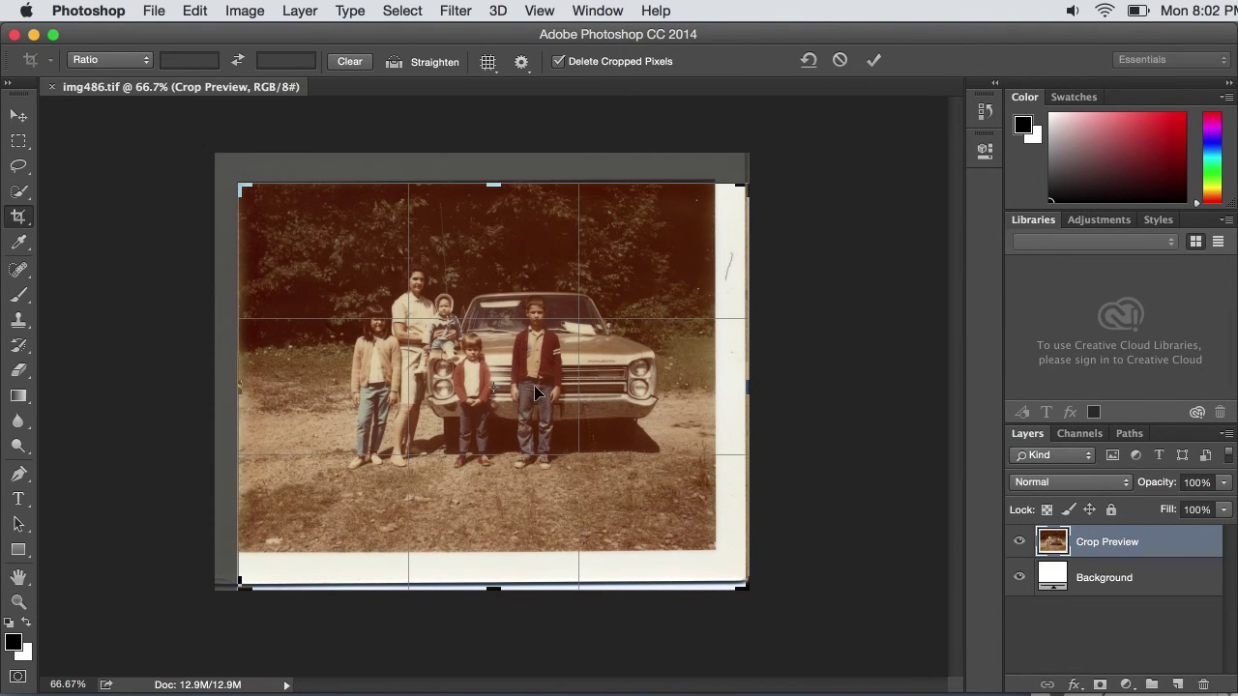
mouse_move(745, 584)
left_mouse_down()
mouse_move(721, 556)
mouse_move(732, 563)
left_mouse_up()
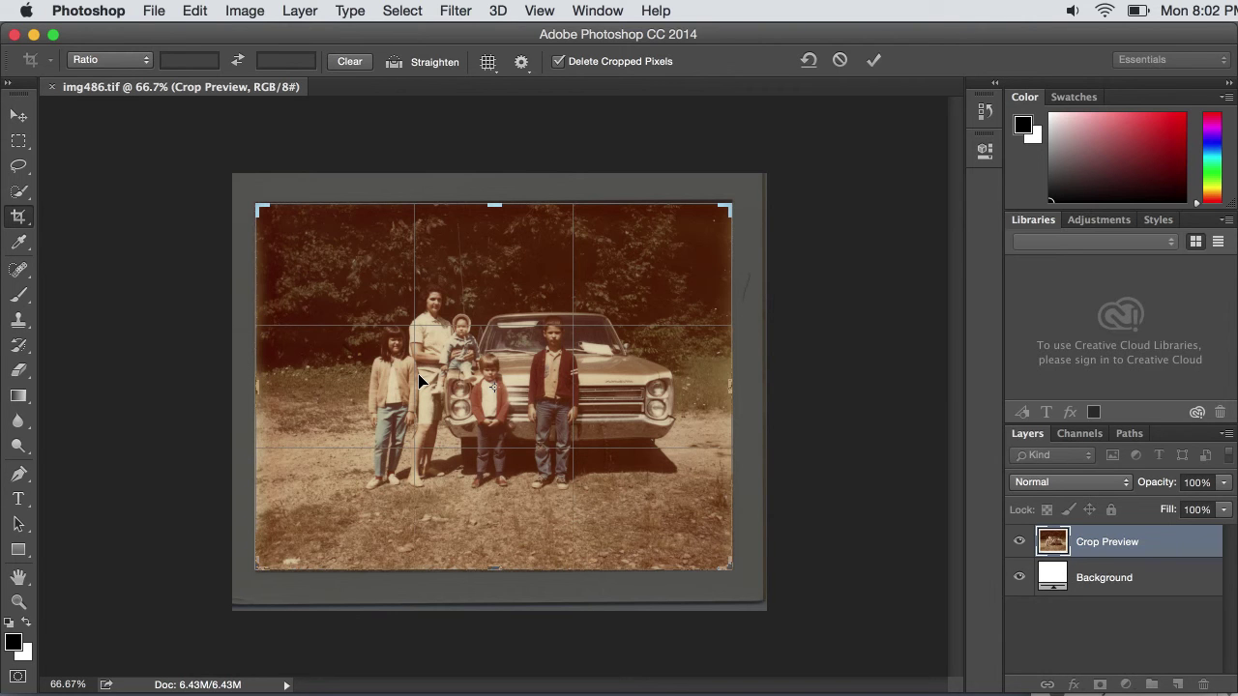
key("Return")
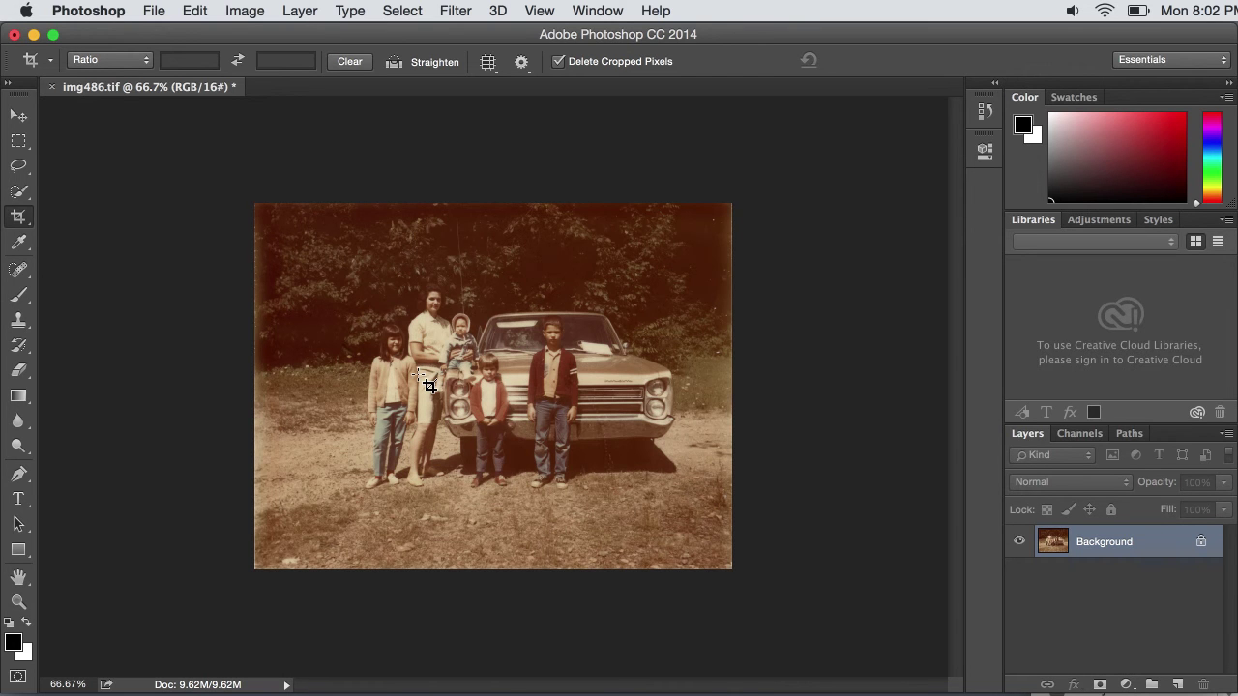
Step: Check the cropped car photo's pixel dimensions and resolution in the Image Size settings
left_click(243, 12)
left_click(278, 160)
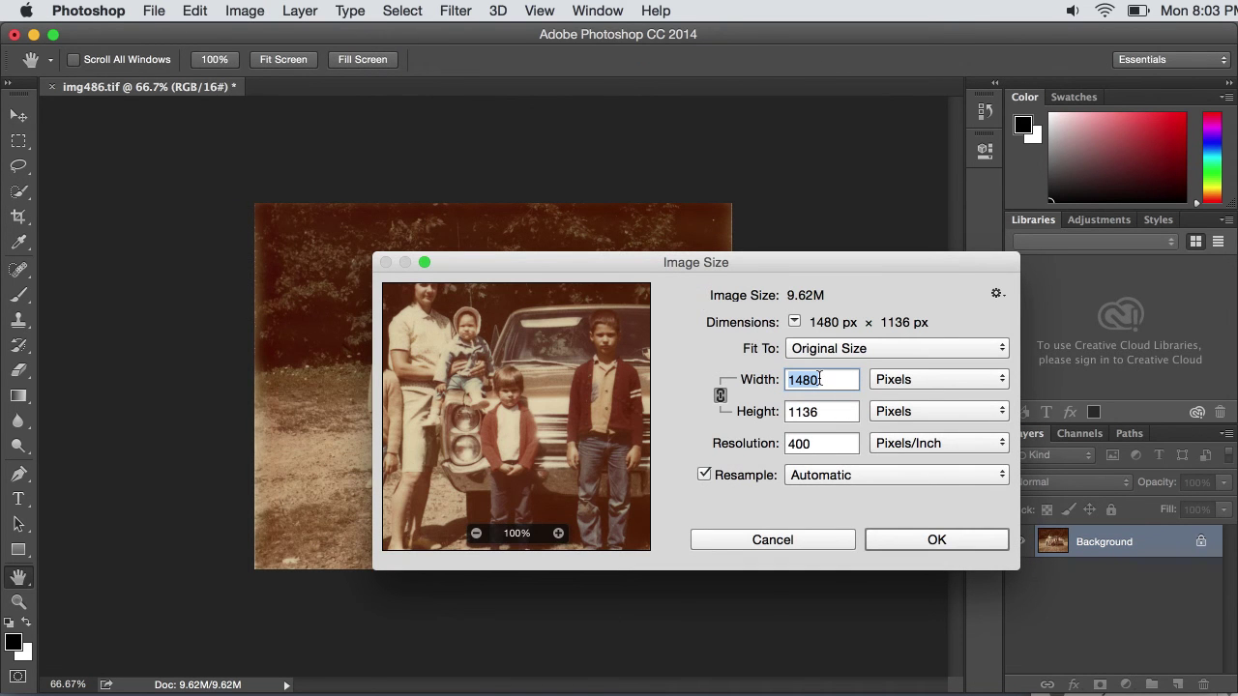
left_click(909, 539)
key("c")
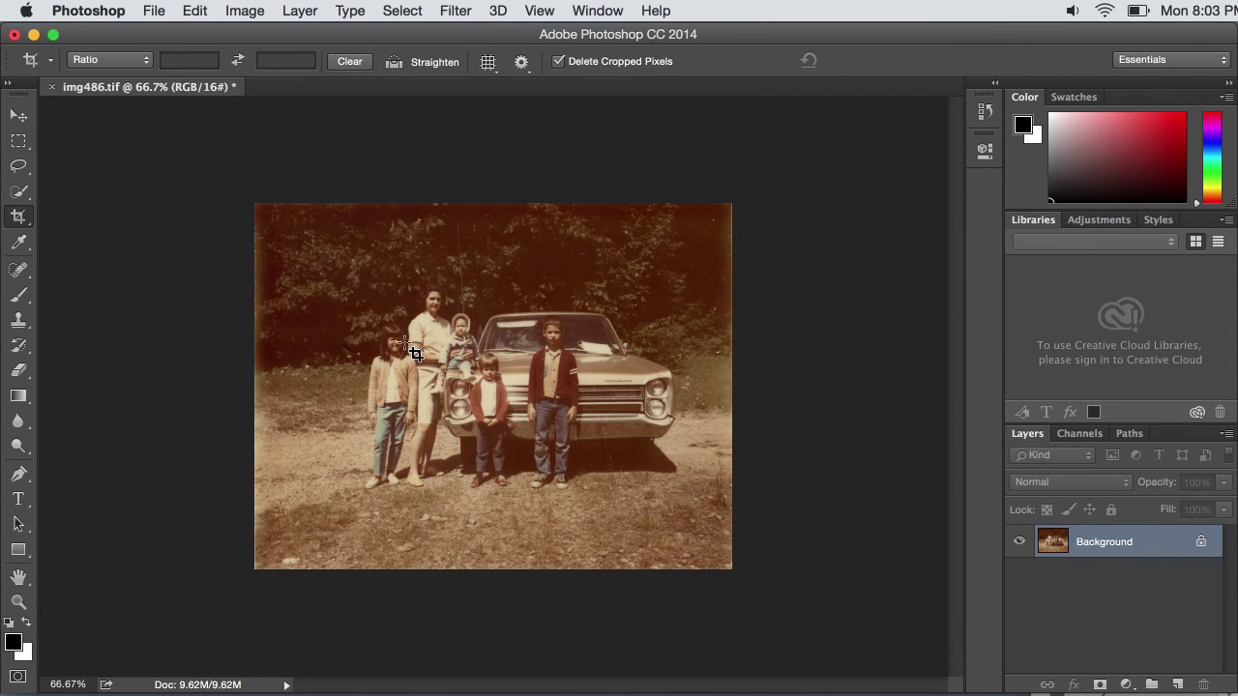